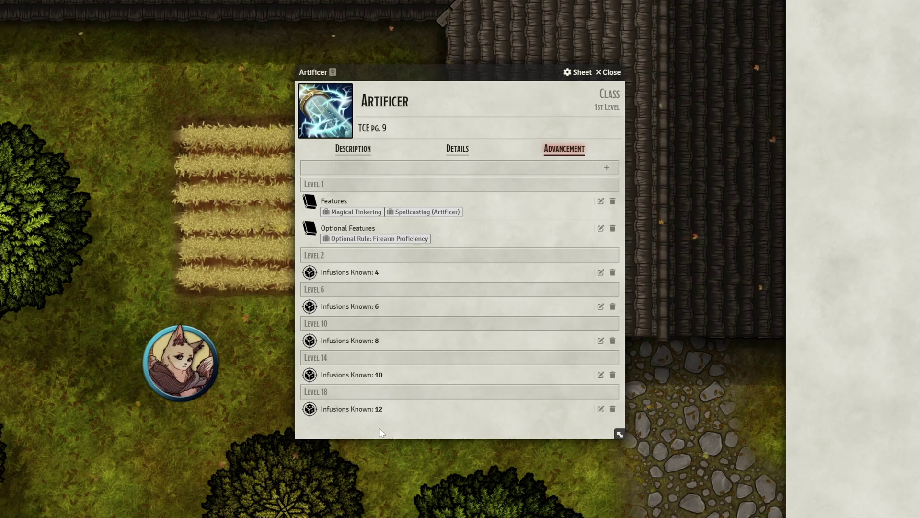
- Begin adding another advancement to the Artificer class sheet's Advancement tab
click(607, 168)
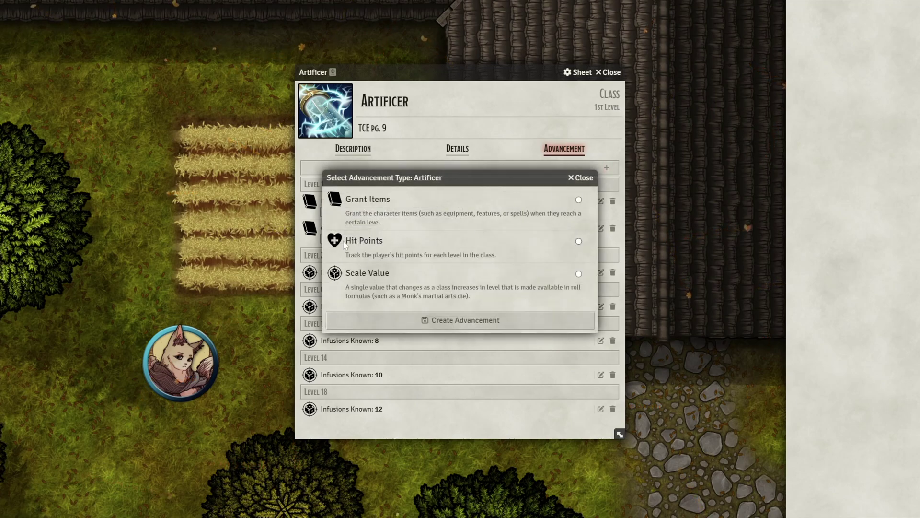
- Add a Hit Points advancement with a d8 hit die to the Artificer class
click(578, 241)
click(498, 319)
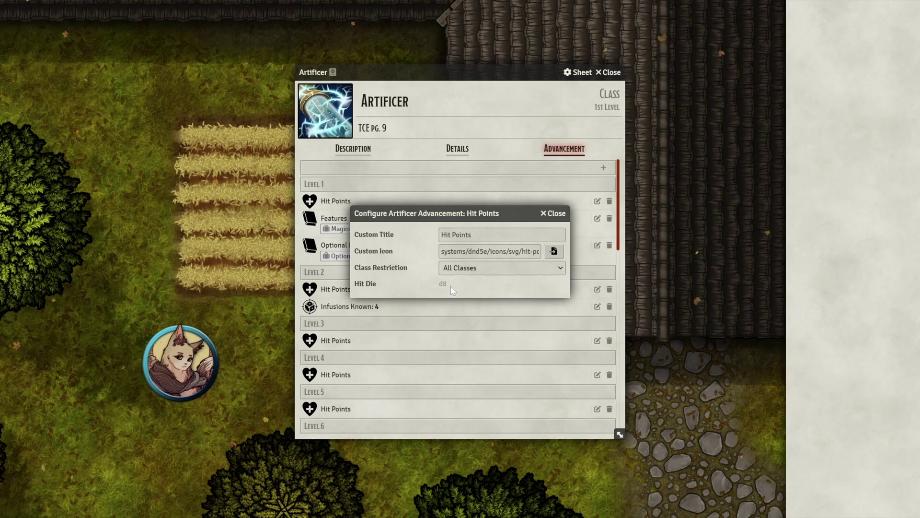
click(553, 213)
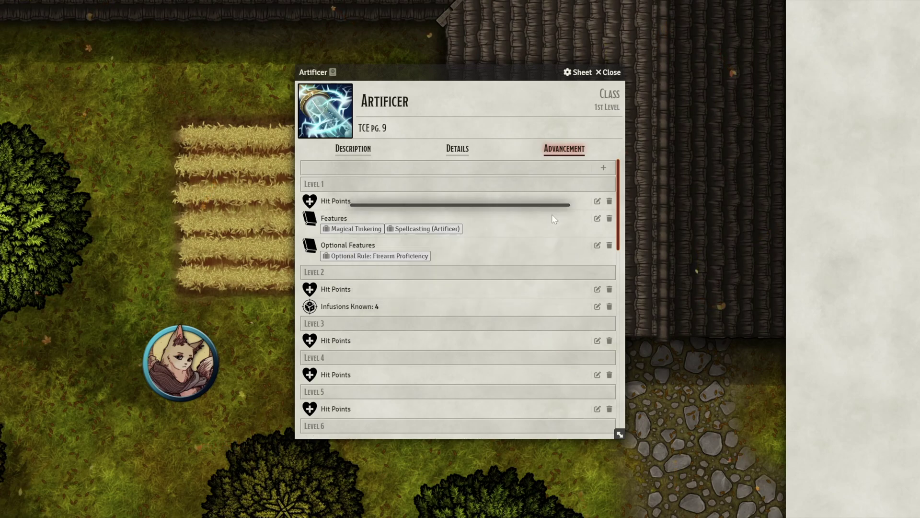
- Choose the Grant Items advancement type for the Armorer subclass
scroll(361, 324, down, 5)
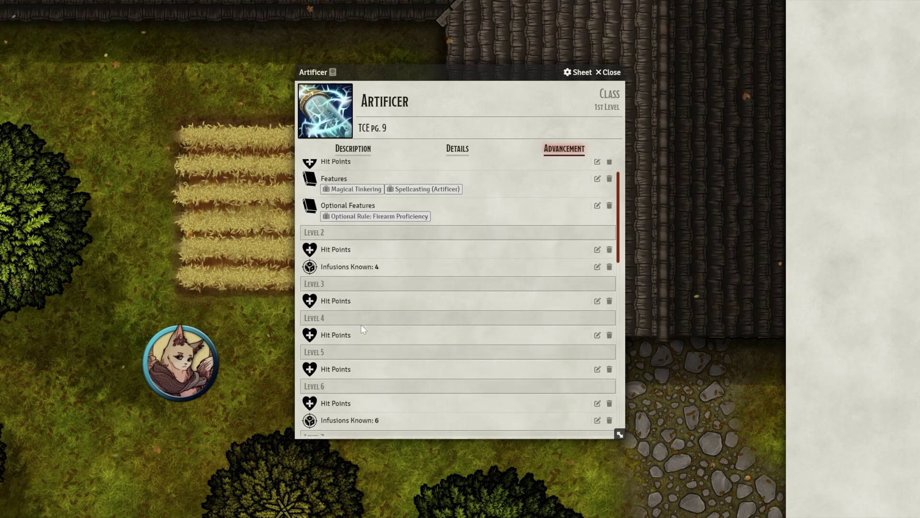
scroll(364, 321, up, 3)
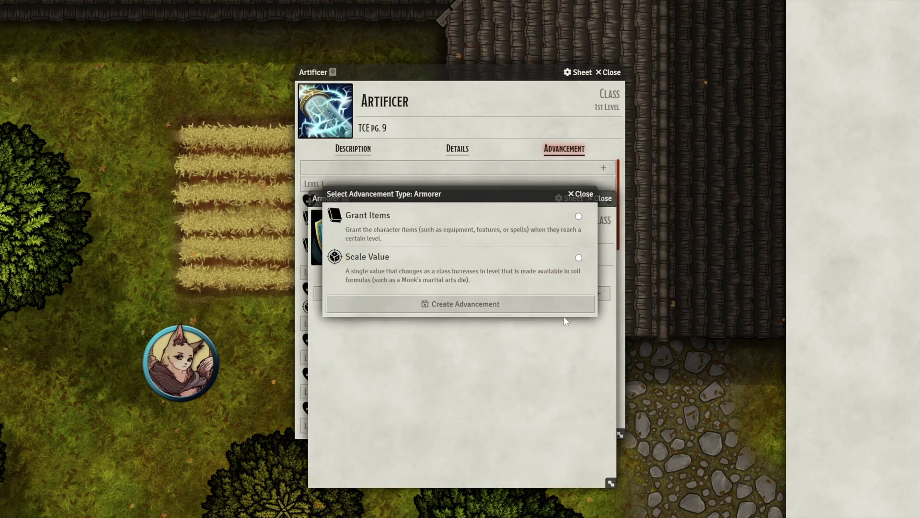
click(578, 216)
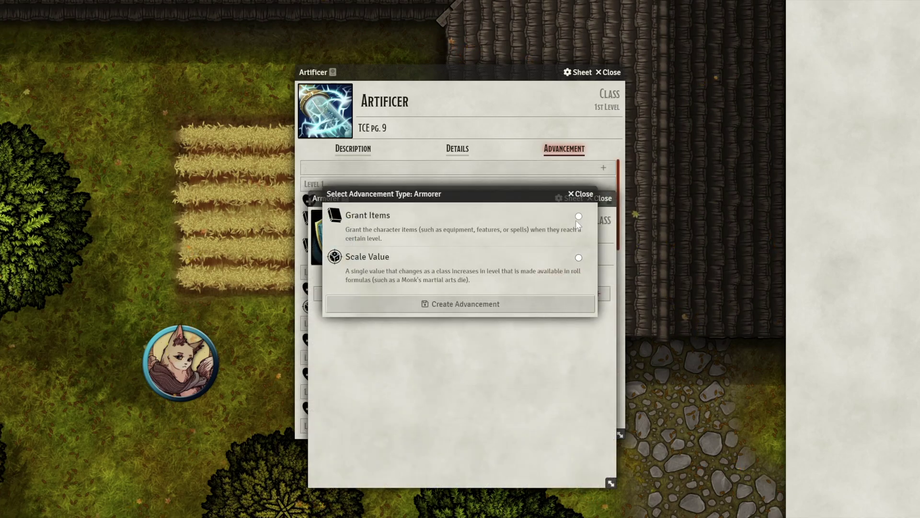
- Grant Tools of the Trade, Arcane Armor, Armor Model and Armorer Spells at Armorer level 1
click(531, 307)
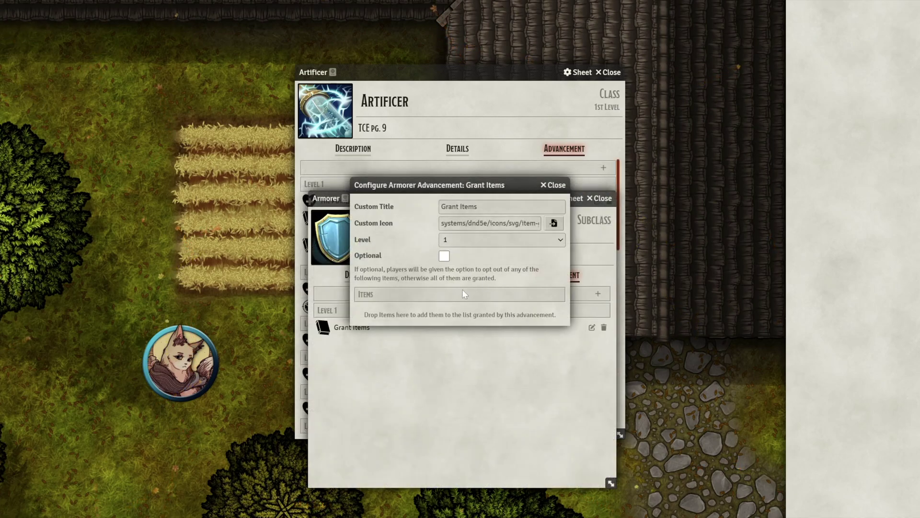
drag(802, 70, 446, 318)
drag(814, 110, 442, 322)
drag(855, 49, 480, 342)
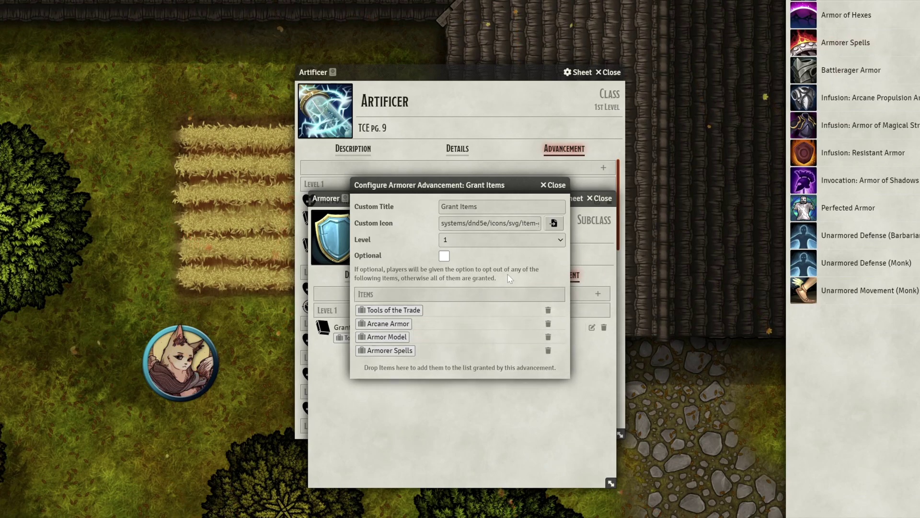
key(Escape)
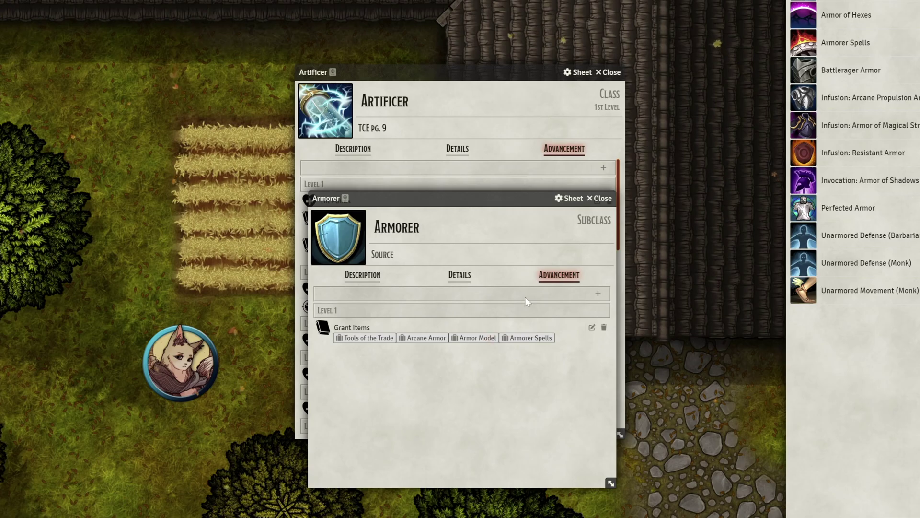
click(602, 200)
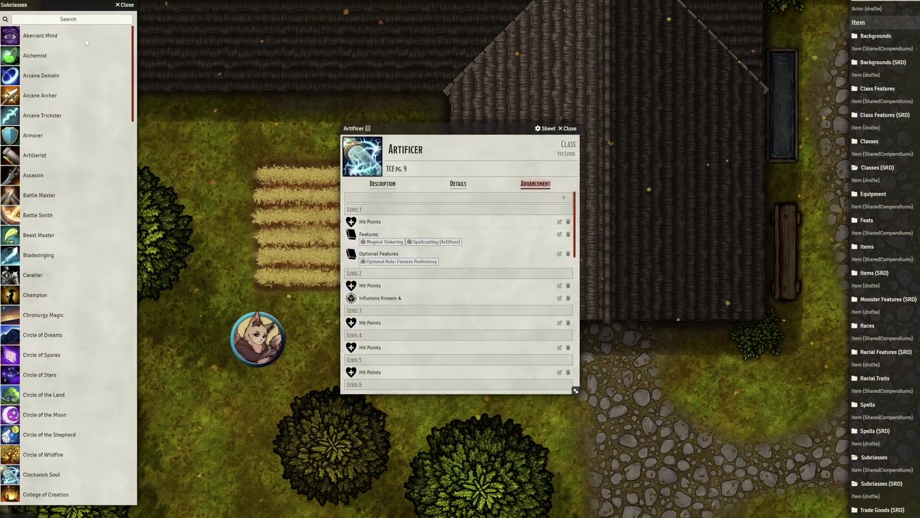
- Add a 'Subclass' Grant Items advancement to the Artificer and drag in the Armorer subclass
drag(54, 4, 711, 8)
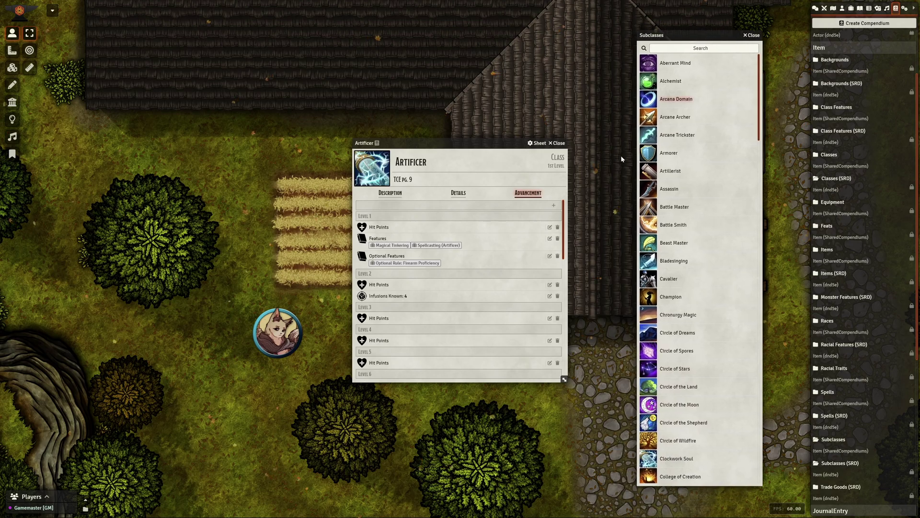
click(555, 205)
click(538, 226)
click(460, 304)
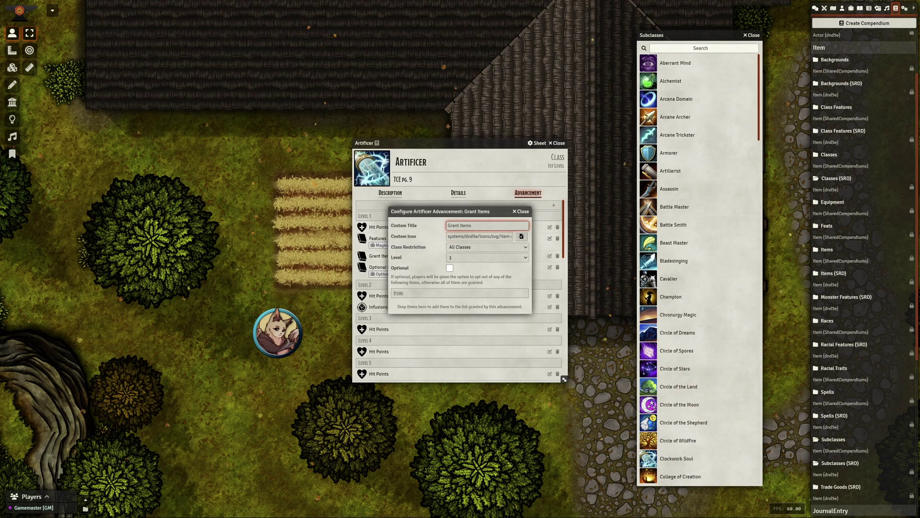
click(424, 249)
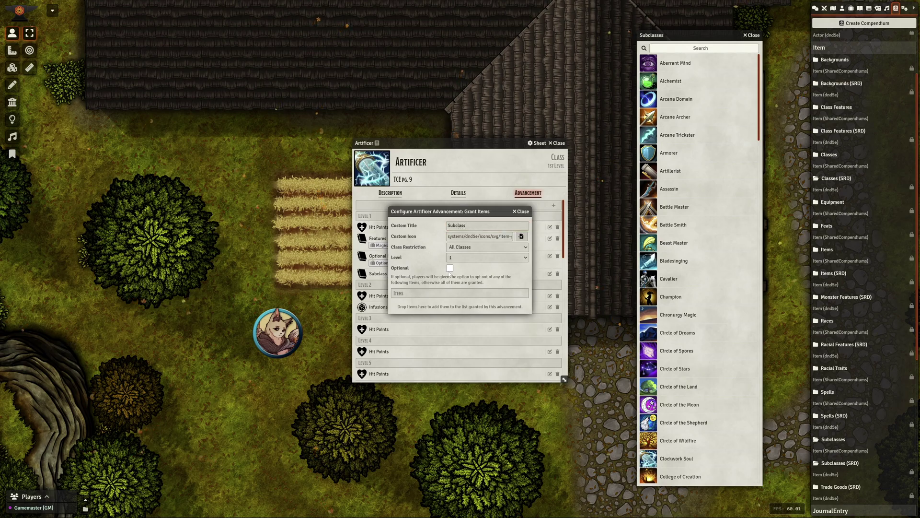
text(armor)
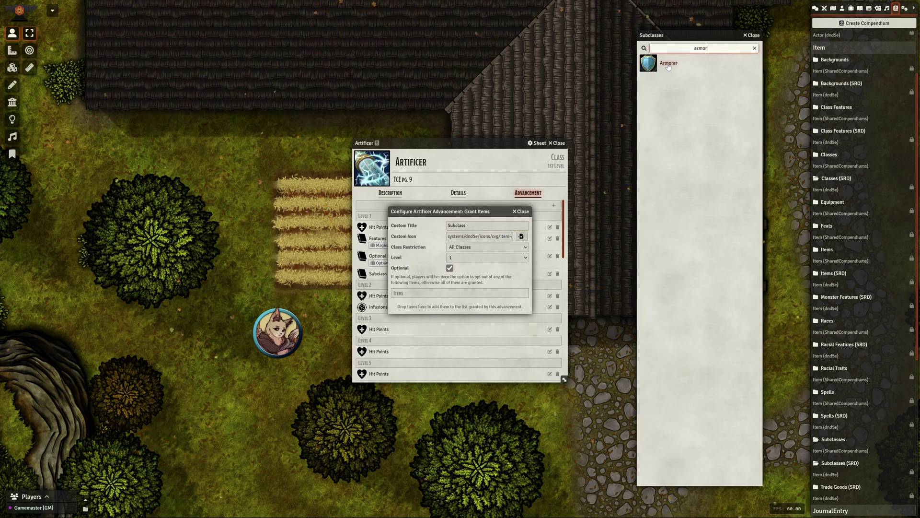
drag(669, 67, 461, 306)
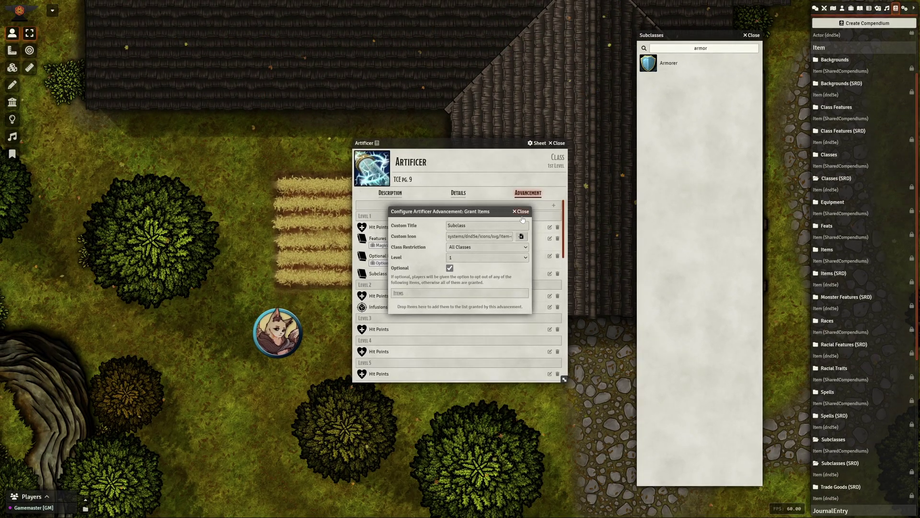
- Delete the failed level 1 Subclass advancement and close the Subclasses compendium
click(522, 214)
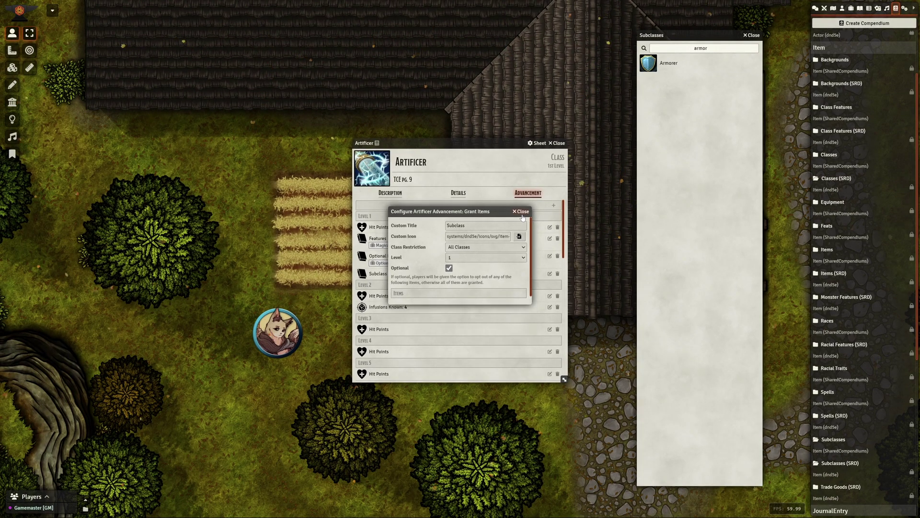
click(557, 273)
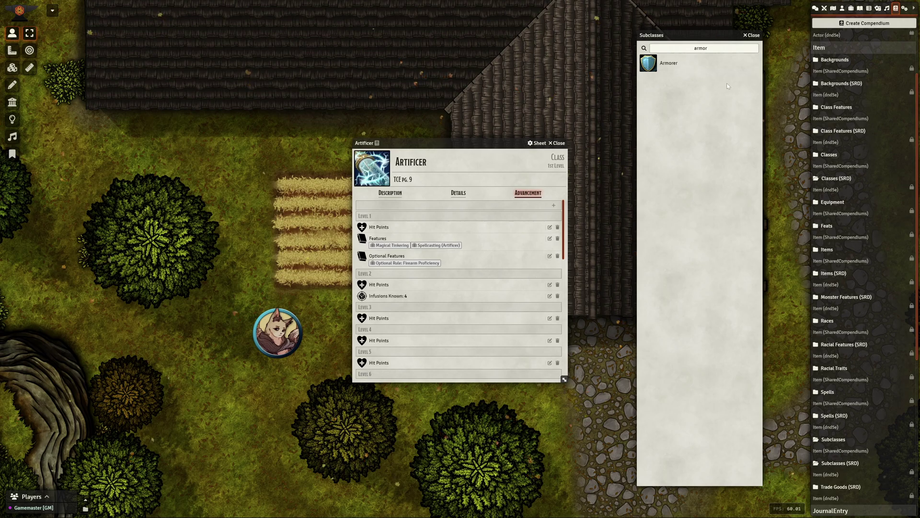
click(744, 37)
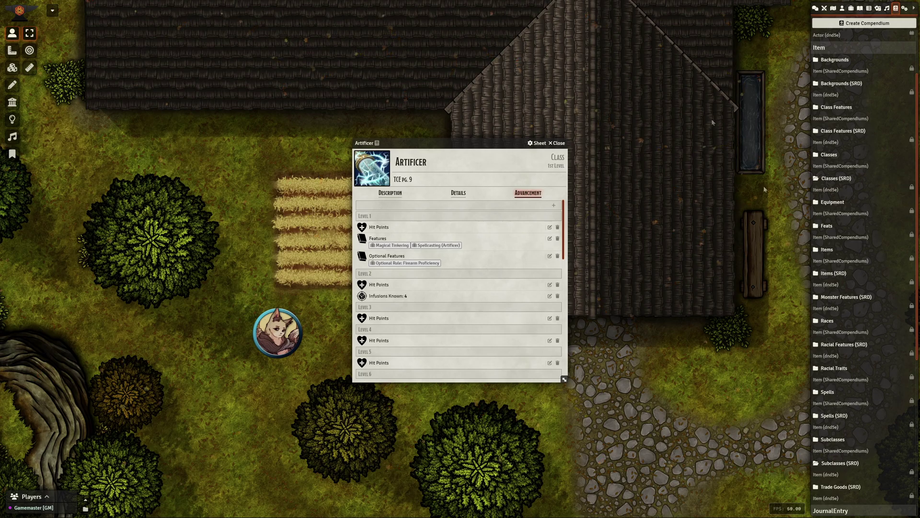
- Add a 'Subclass' grant of Artificer Specialist to the Artificer at level 3
click(830, 110)
click(716, 53)
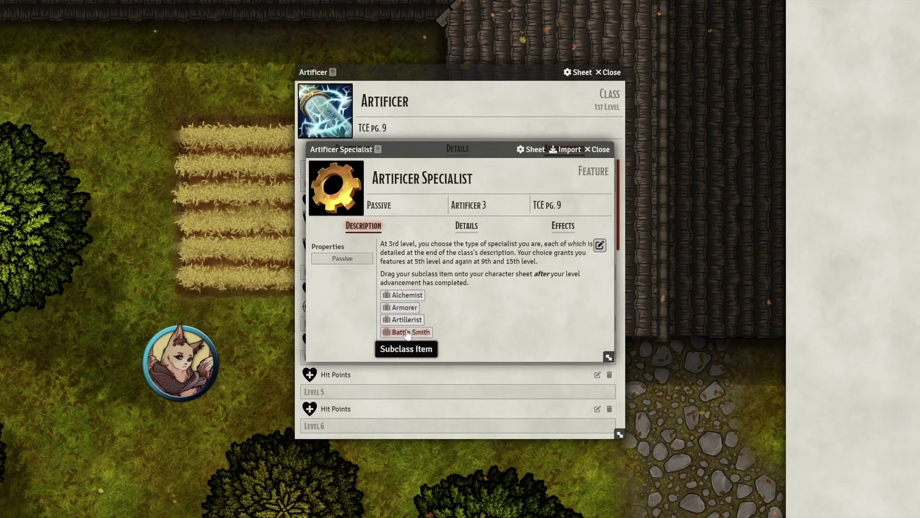
click(597, 149)
click(603, 167)
click(527, 198)
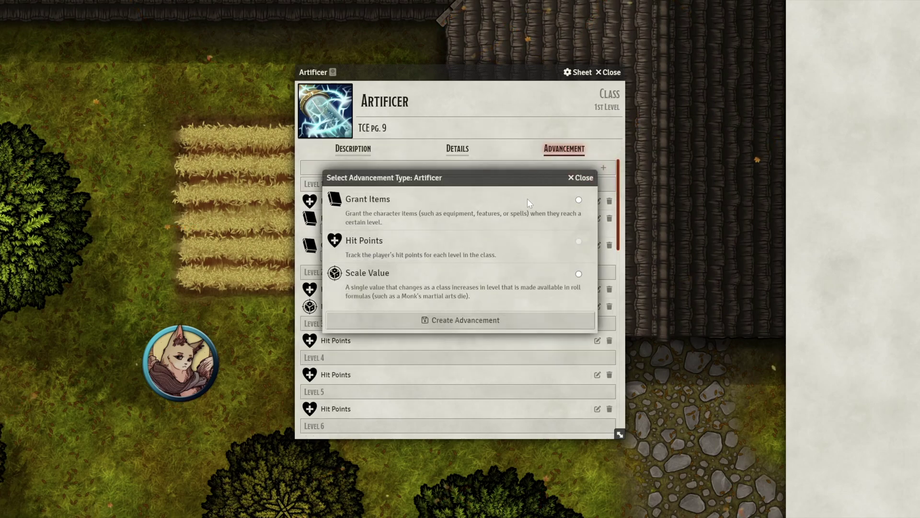
click(498, 320)
text(Subclass)
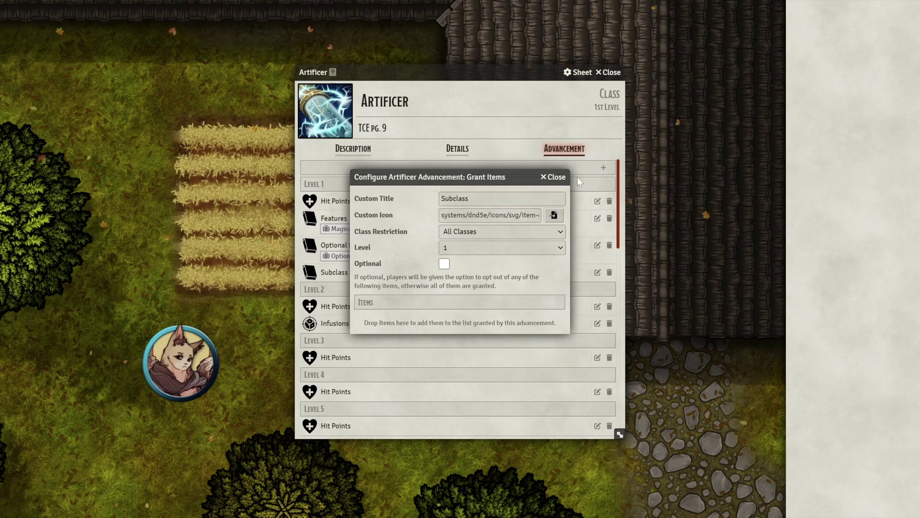
drag(728, 139, 479, 316)
click(462, 249)
click(454, 280)
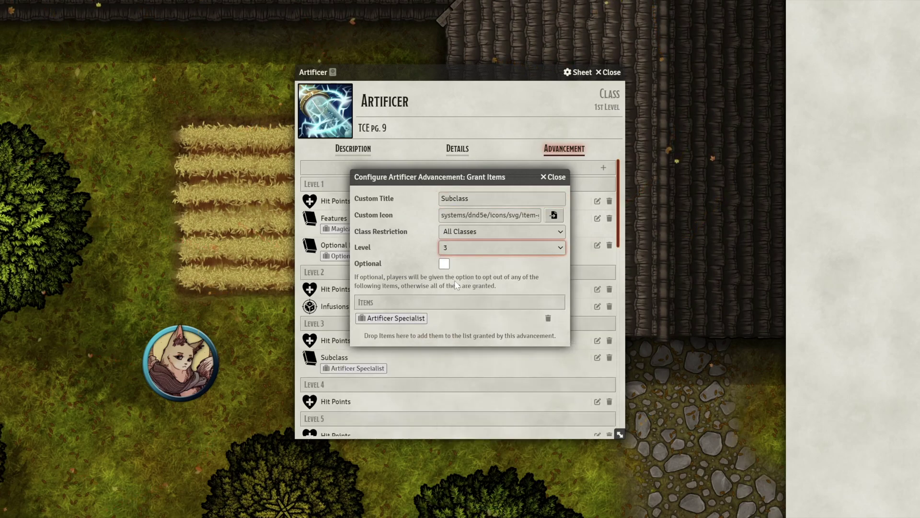
click(552, 177)
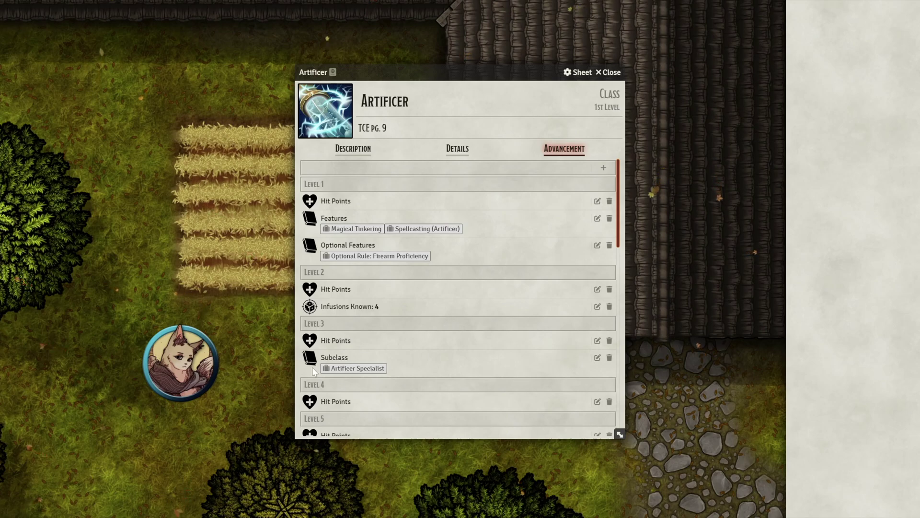
- Show the Armorer subclass's advancement list beside the Artificer sheet
click(355, 368)
click(399, 308)
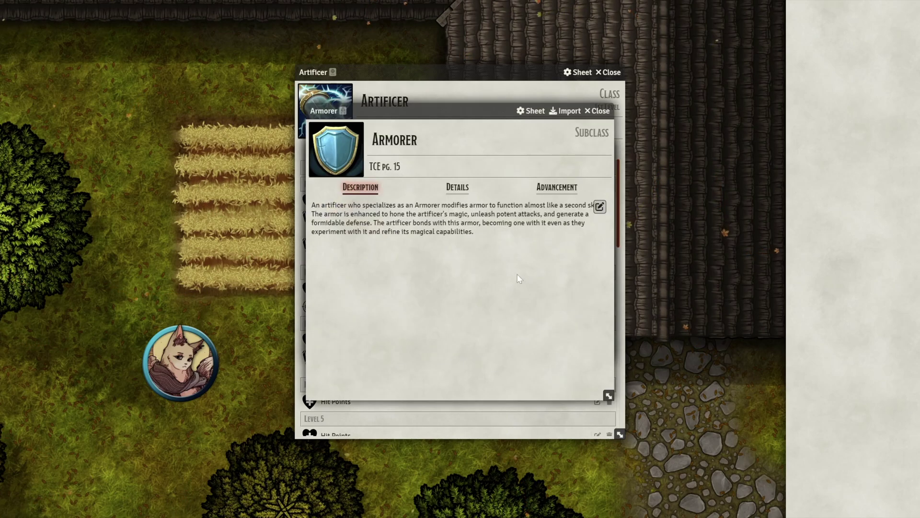
click(598, 108)
click(597, 149)
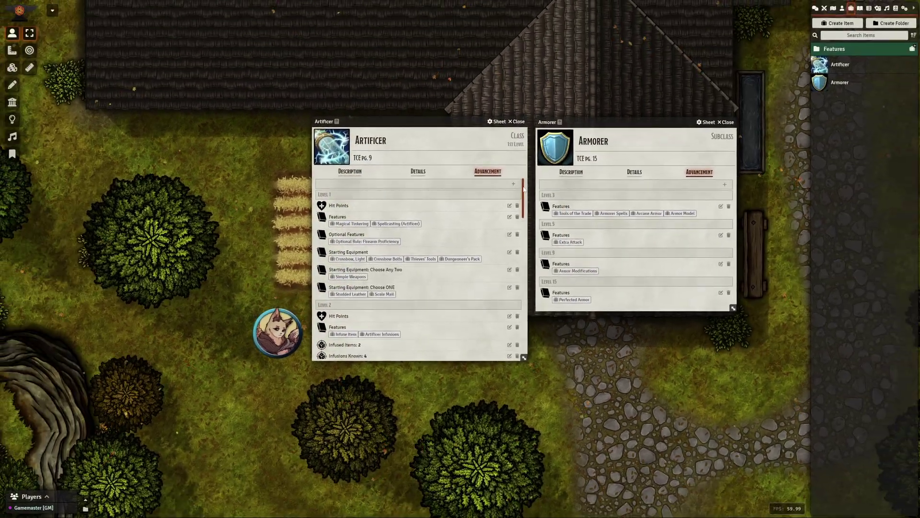
mouse_move(524, 188)
mouse_down()
mouse_move(533, 337)
mouse_move(524, 173)
mouse_up()
- Close the Artificer and Armorer sheets, open Classes and Subclasses compendiums, and open Chip Chop's sheet
click(516, 122)
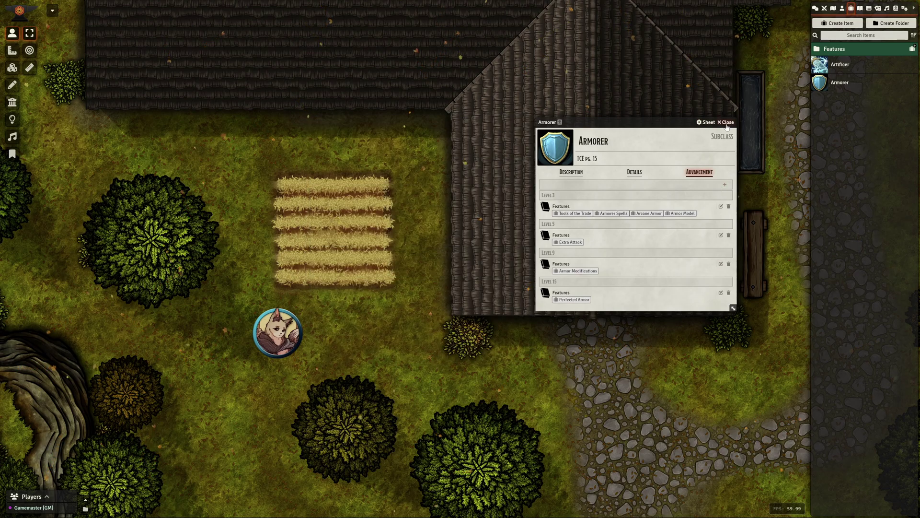
click(725, 122)
click(895, 8)
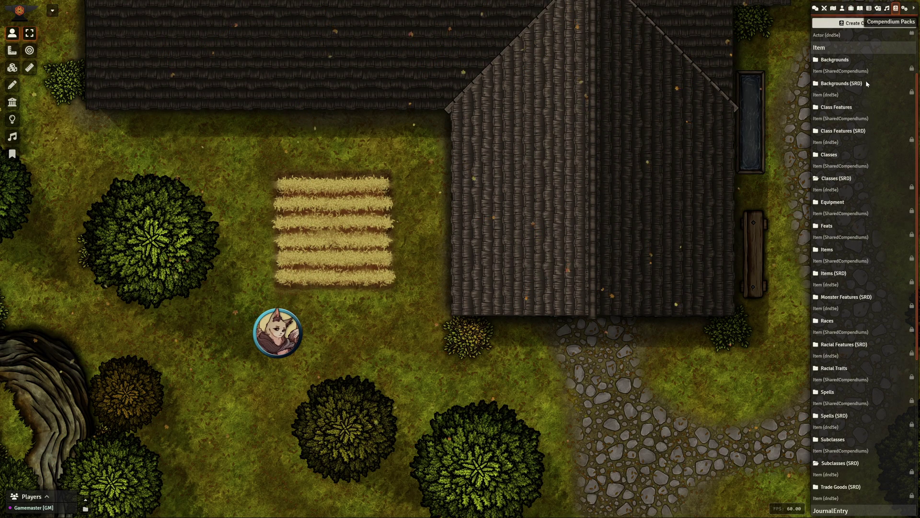
click(827, 155)
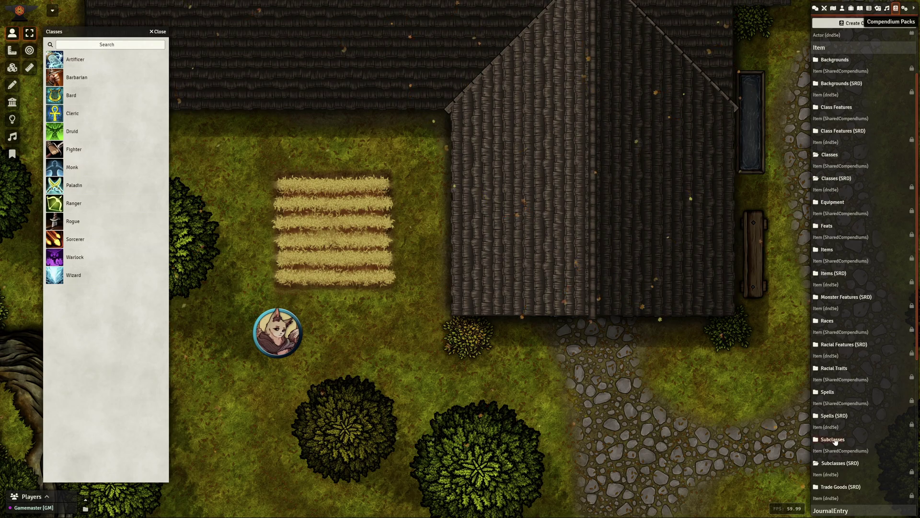
click(834, 441)
click(283, 319)
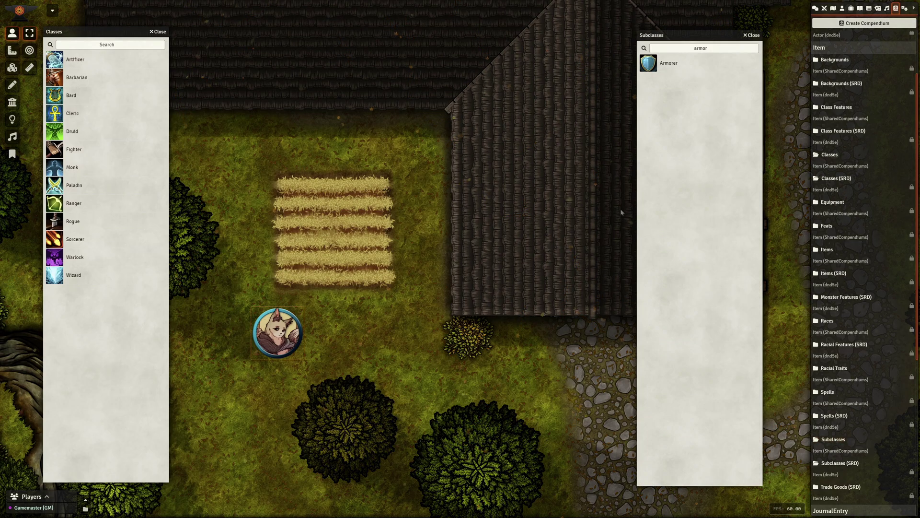
double_click(275, 335)
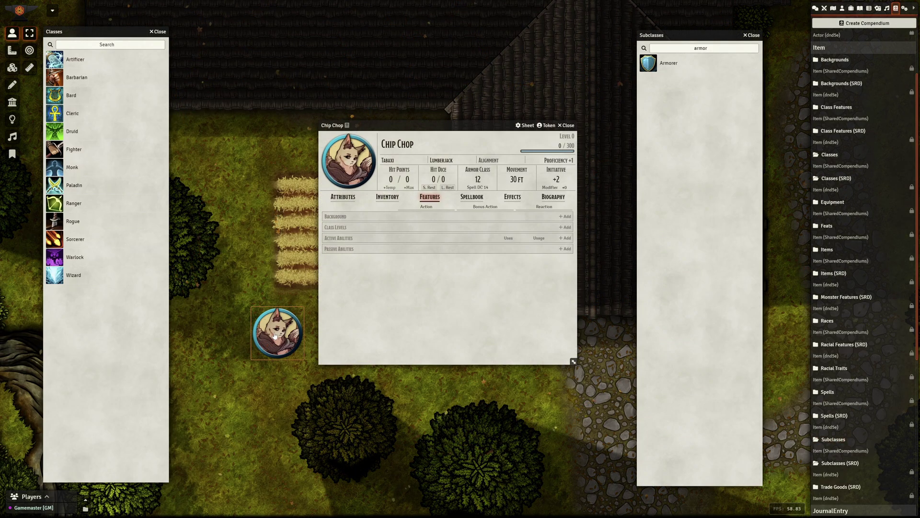
- Add the Artificer class to Chip Chop at level 1, choosing Scale Mail as starting armor
drag(77, 60, 400, 292)
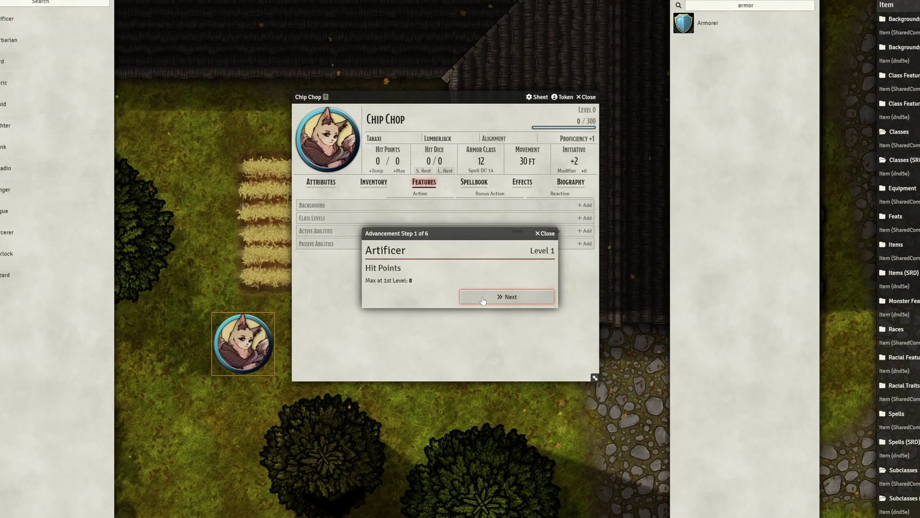
click(483, 300)
click(517, 313)
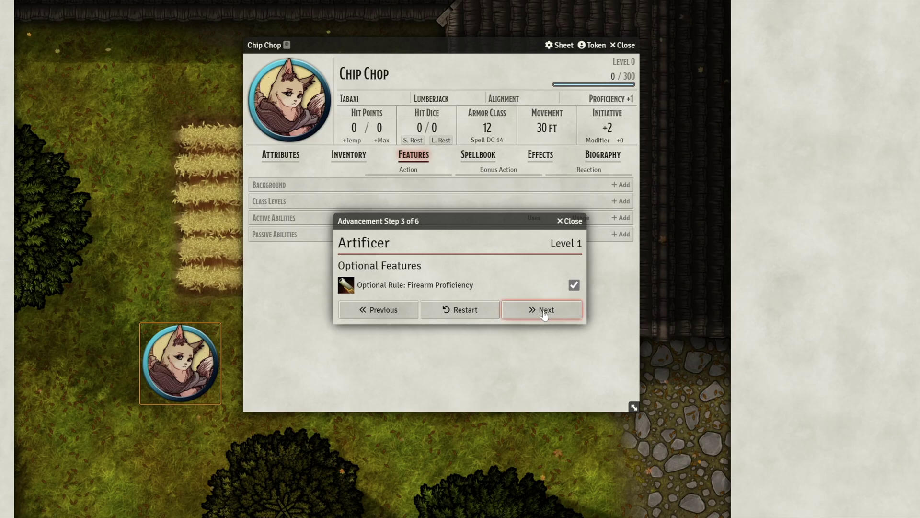
click(545, 311)
click(549, 360)
click(545, 310)
click(574, 302)
click(559, 326)
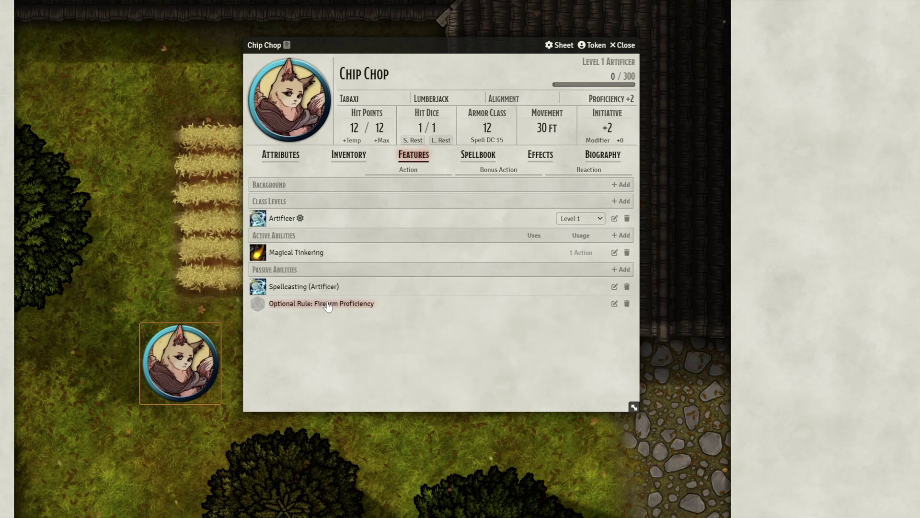
- Raise Chip Chop's Artificer class to level 3
click(297, 254)
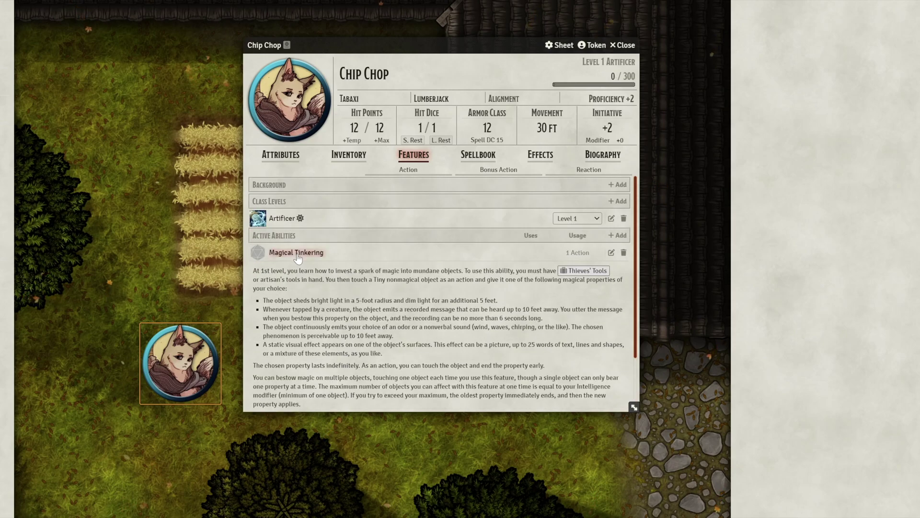
click(297, 257)
click(570, 220)
click(575, 239)
click(509, 310)
click(538, 324)
click(541, 310)
click(542, 322)
- Add the Armorer subclass to Chip Chop and confirm its level 3 features
drag(570, 156, 649, 156)
drag(577, 315, 421, 262)
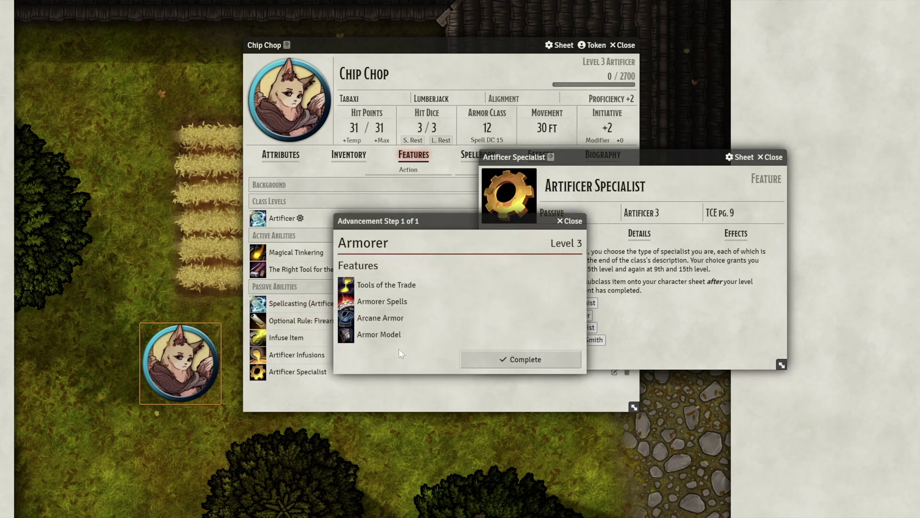
click(484, 361)
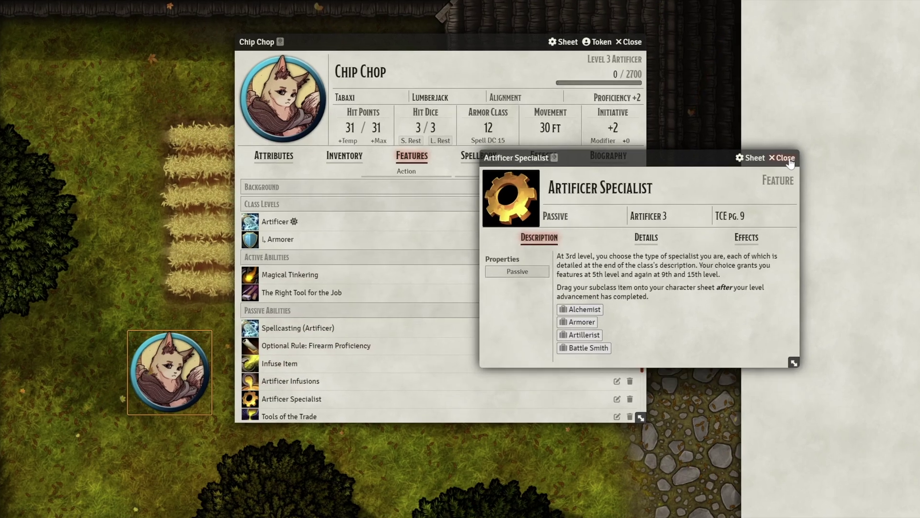
- Level the Artificer to 5, rolling d8 hit points twice for 52 HP, and edit Magical Tinkering
click(792, 161)
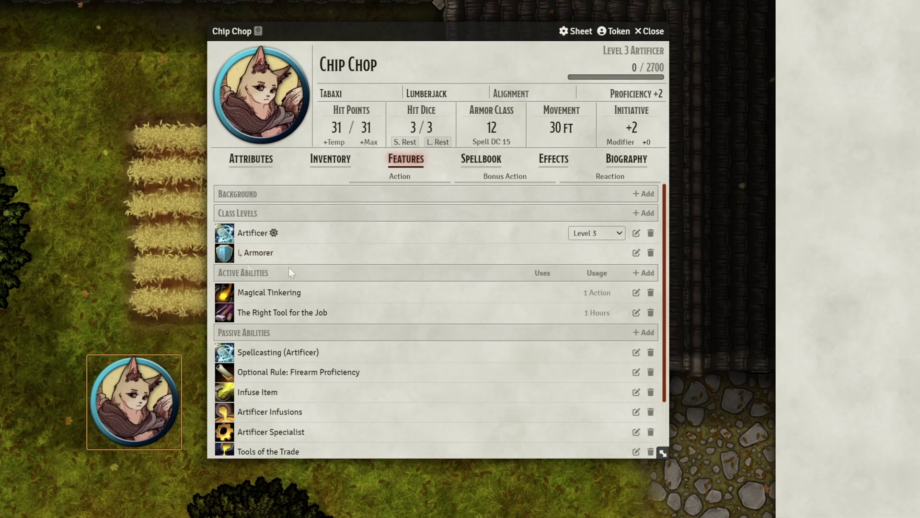
click(597, 232)
click(593, 286)
click(551, 311)
click(552, 340)
click(560, 313)
click(552, 339)
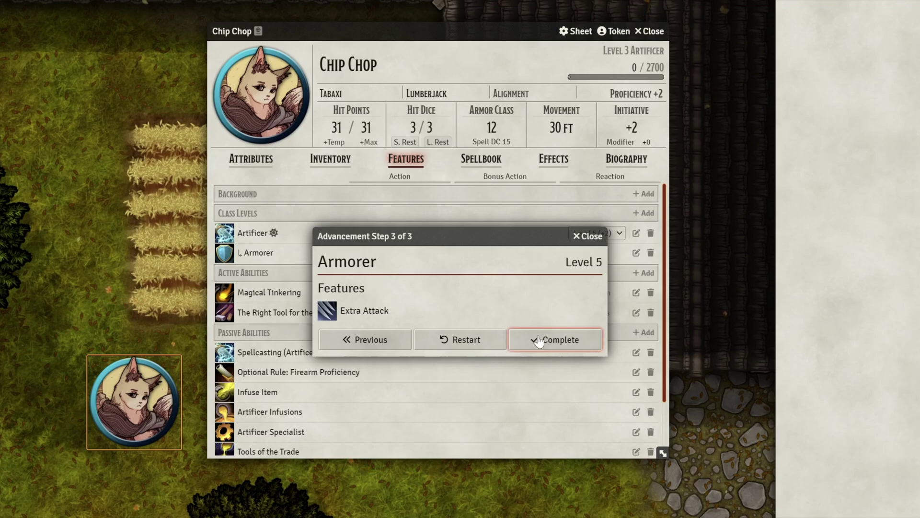
click(538, 340)
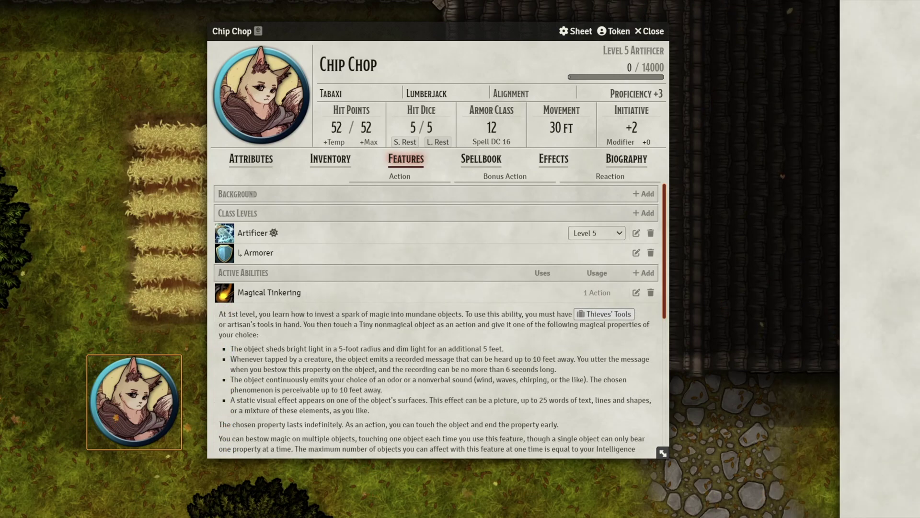
click(631, 262)
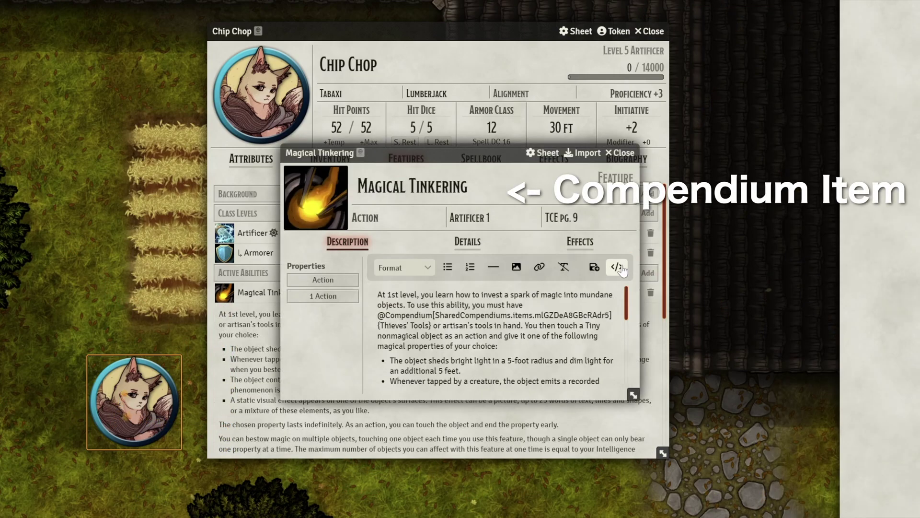
- Add a 'NEW UPDATE!' line to the compendium Magical Tinkering description and save it
key(Return)
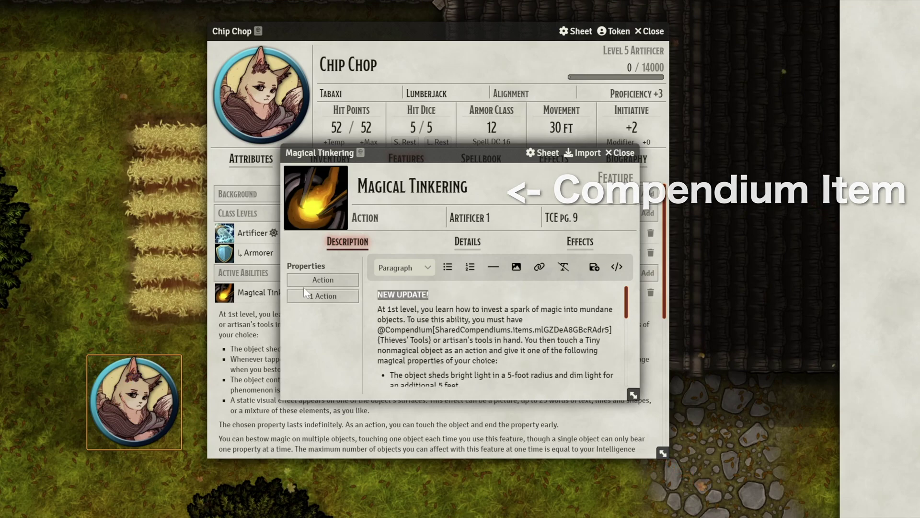
click(594, 267)
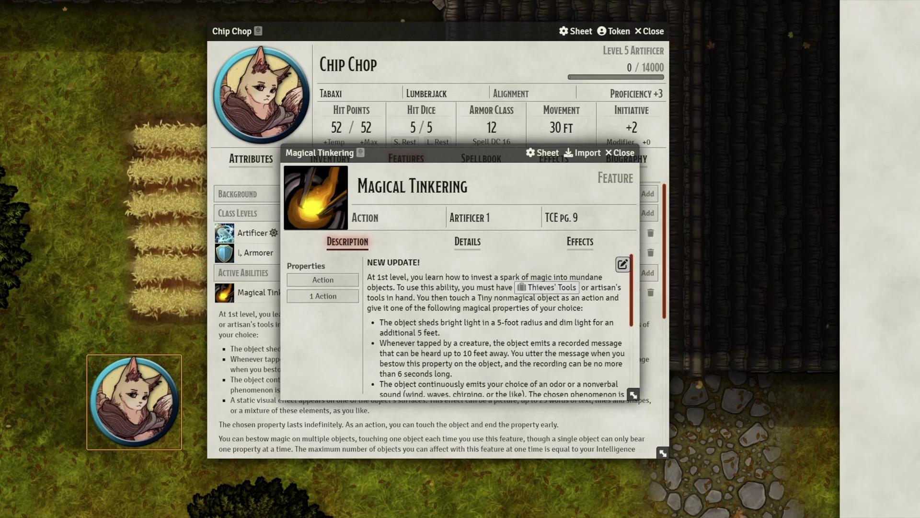
click(622, 153)
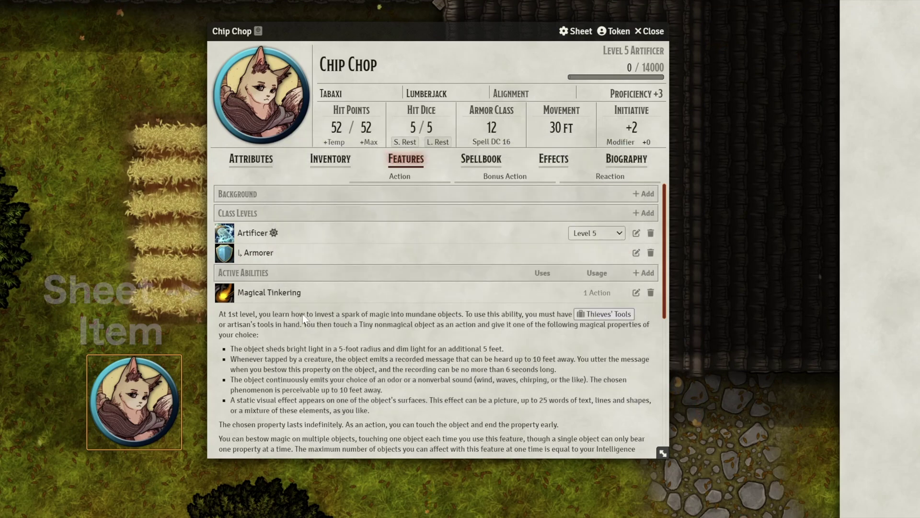
- Compare the sheet's unchanged Magical Tinkering text, then delete the Armorer subclass
click(262, 293)
click(264, 294)
click(271, 293)
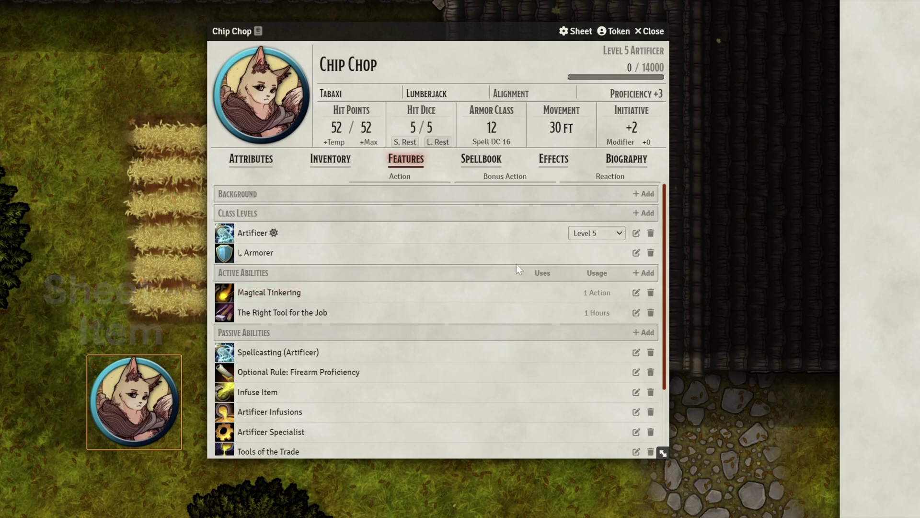
click(650, 252)
- Remove the Armorer subclass and Artificer class from Chip Chop
key(Return)
click(654, 233)
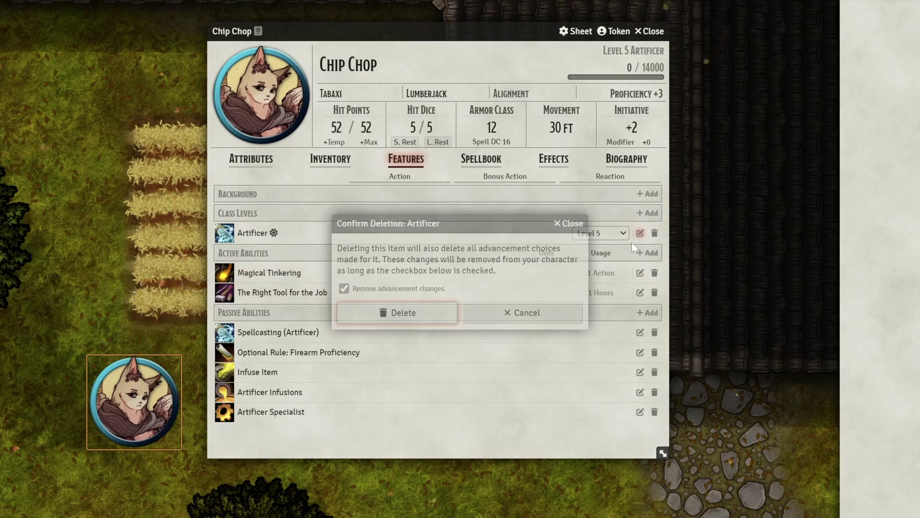
click(398, 310)
- Re-add Artificer at level 1 and check Magical Tinkering shows the NEW UPDATE! text
drag(19, 150, 369, 297)
click(527, 333)
click(551, 354)
click(551, 359)
click(550, 364)
click(551, 360)
click(554, 360)
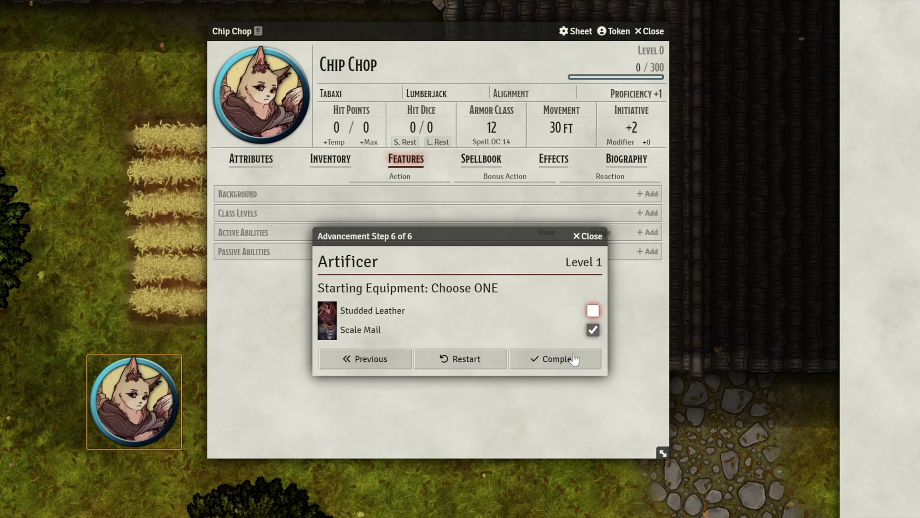
click(279, 274)
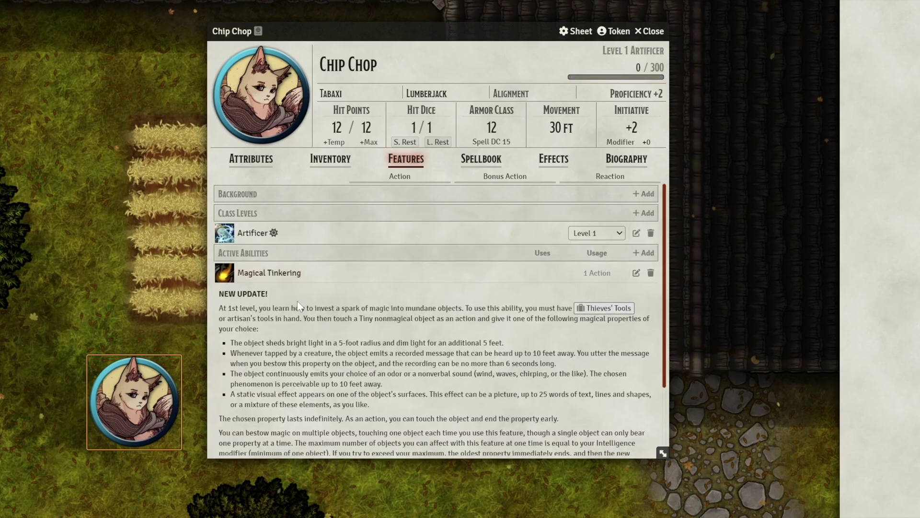